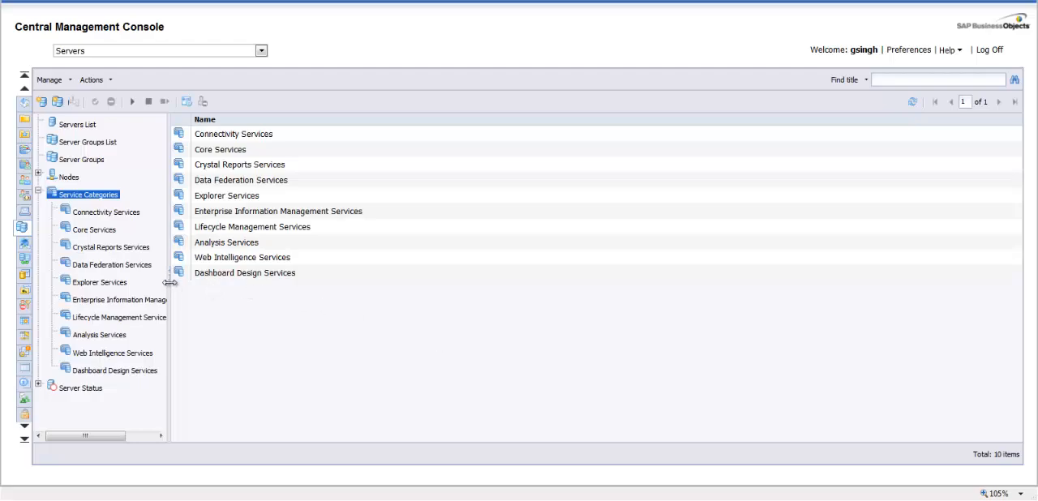
Widen the navigation tree and list the Connectivity Services servers with their full server names readable
{"action": "left_click_drag", "start_coordinate": [172, 284], "coordinate": [235, 281]}
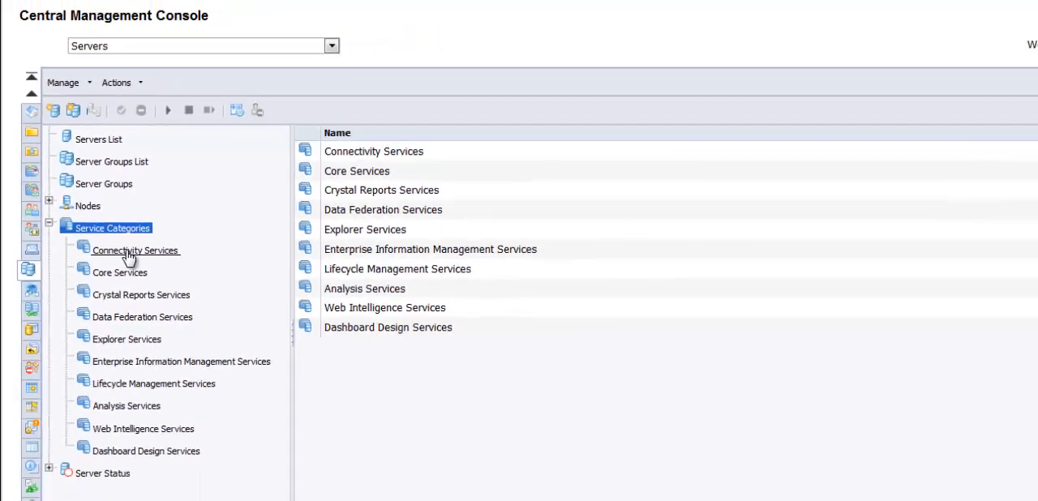
{"action": "left_click", "coordinate": [202, 357]}
{"action": "left_click", "coordinate": [106, 214]}
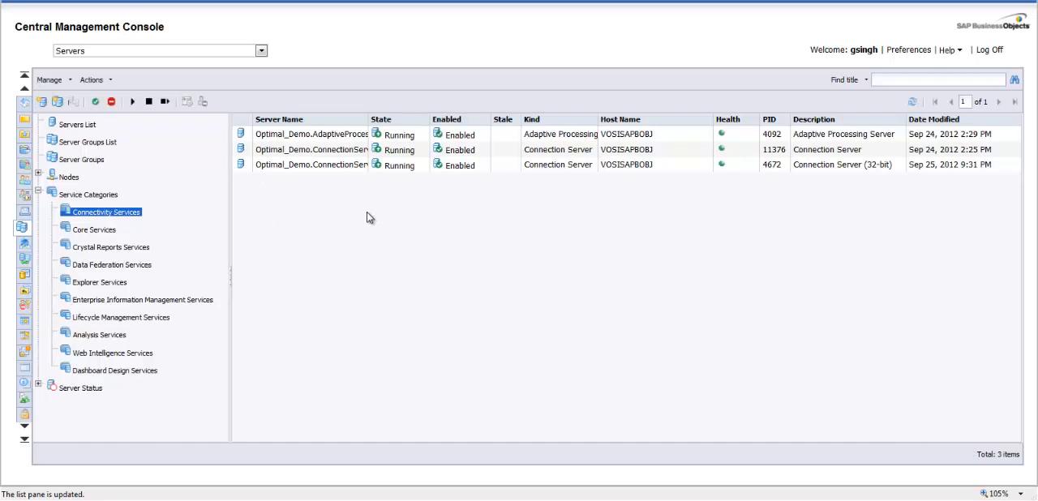
{"action": "left_click_drag", "start_coordinate": [369, 124], "coordinate": [448, 124]}
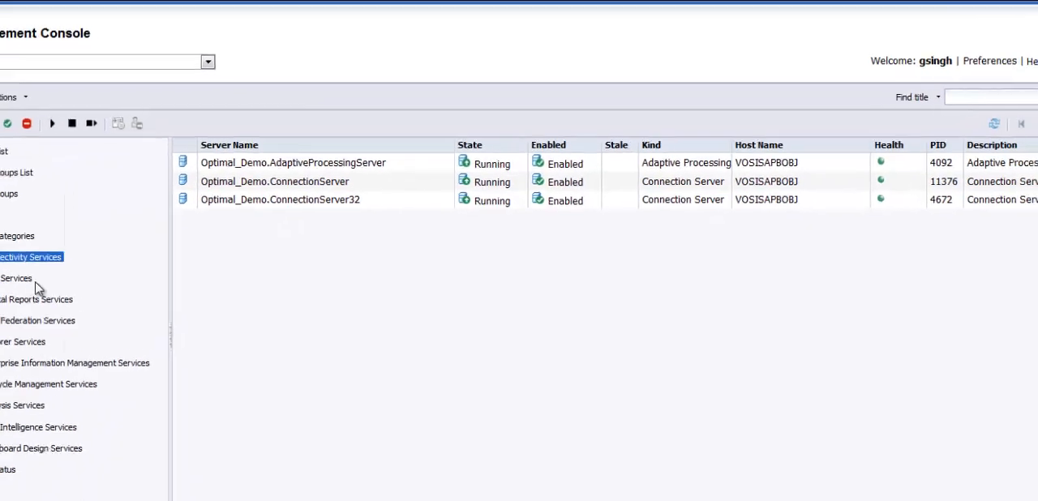
Review the servers under Core Services and Web Intelligence Services, widening the server name column for each
{"action": "left_click", "coordinate": [18, 282]}
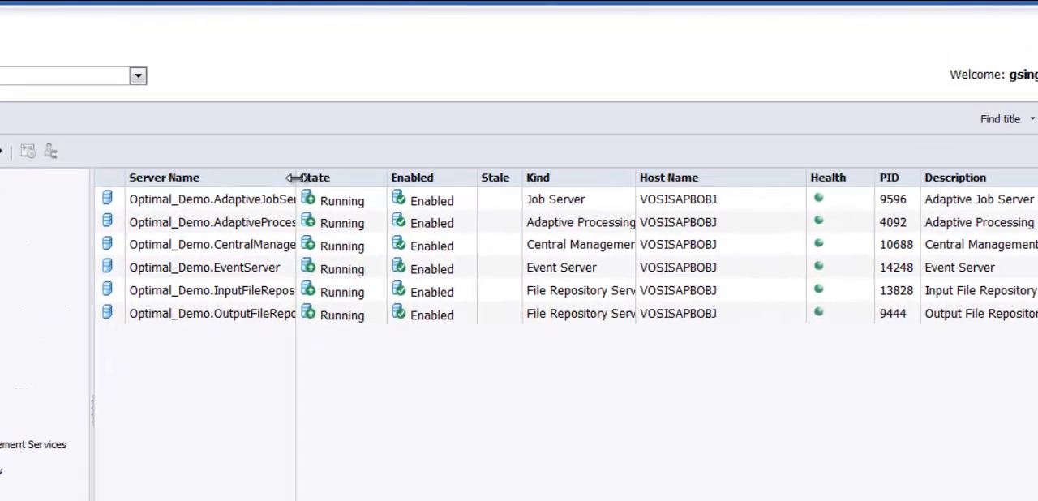
{"action": "left_click_drag", "start_coordinate": [296, 177], "coordinate": [438, 178]}
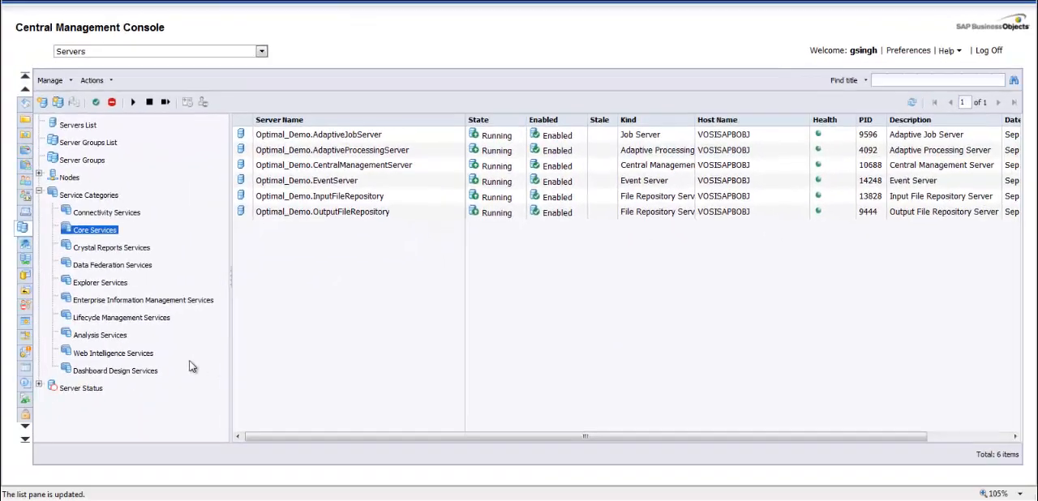
{"action": "left_click", "coordinate": [122, 355]}
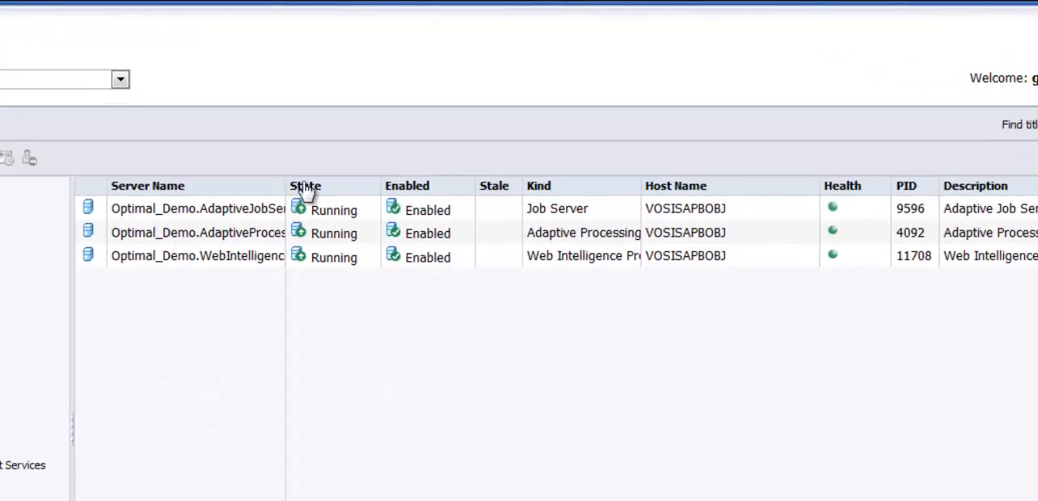
{"action": "left_click_drag", "start_coordinate": [286, 186], "coordinate": [412, 188]}
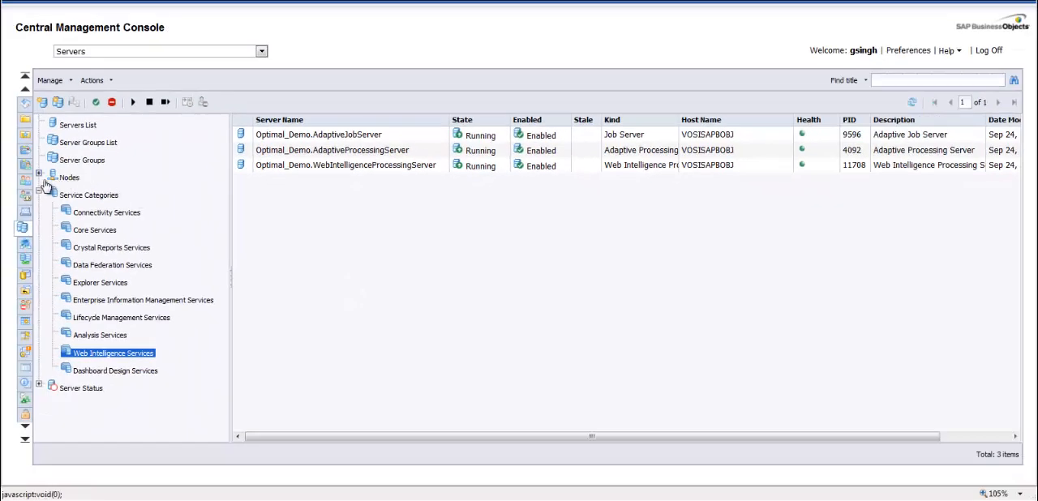
Expand the nodes and look through the server groups and the full servers list with readable server names
{"action": "left_click", "coordinate": [38, 173]}
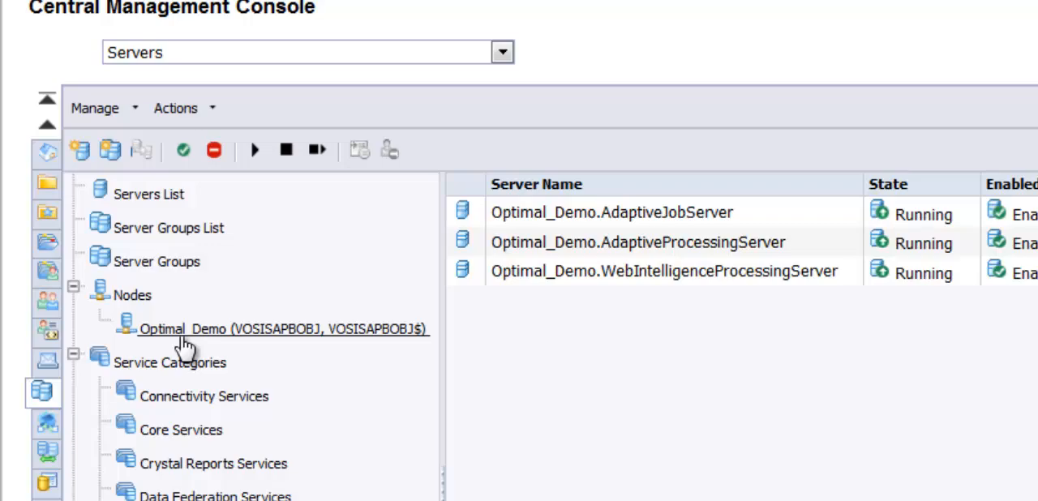
{"action": "left_click", "coordinate": [170, 262]}
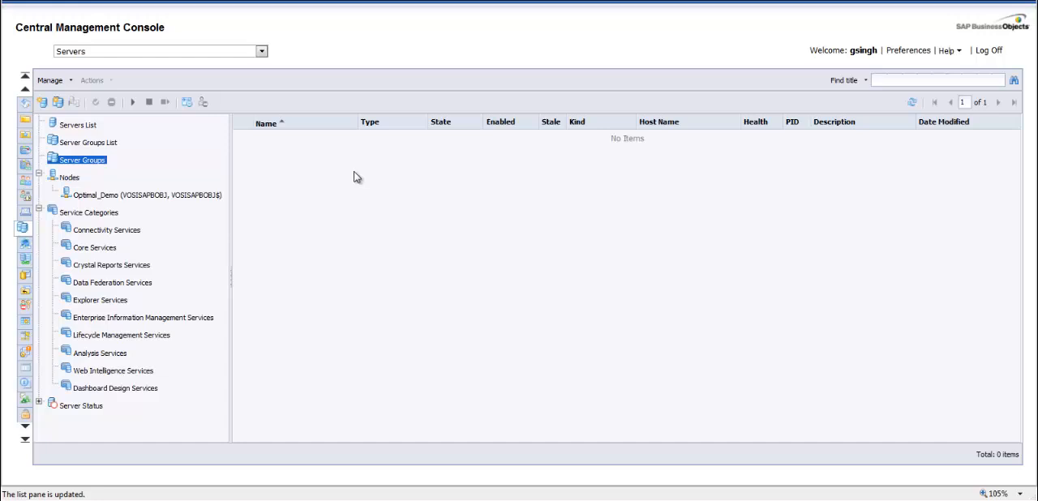
{"action": "left_click", "coordinate": [78, 129]}
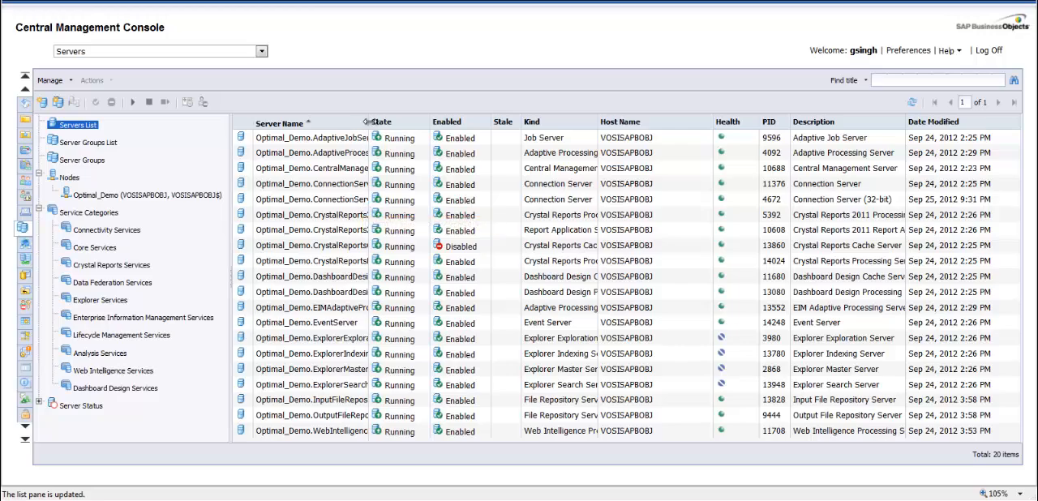
{"action": "left_click_drag", "start_coordinate": [367, 121], "coordinate": [508, 136]}
Review the available actions, metrics and properties of Optimal_Demo.AdaptiveJobServer, and leave without saving
{"action": "right_click", "coordinate": [322, 141]}
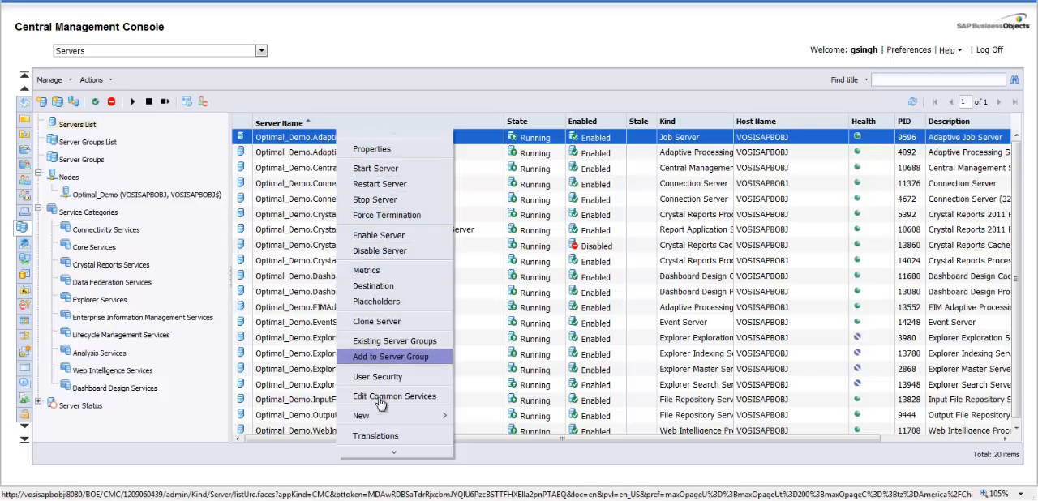
{"action": "mouse_move", "coordinate": [390, 454]}
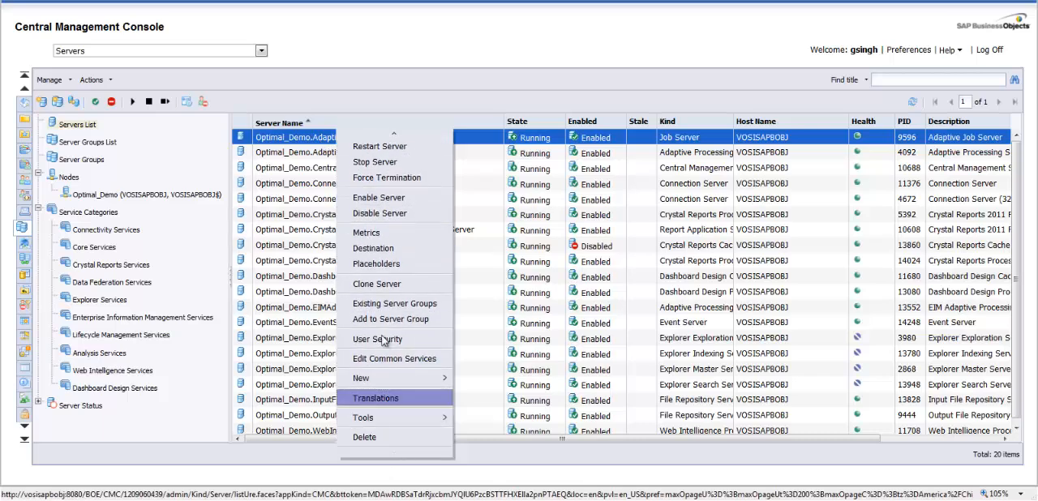
{"action": "mouse_move", "coordinate": [381, 132]}
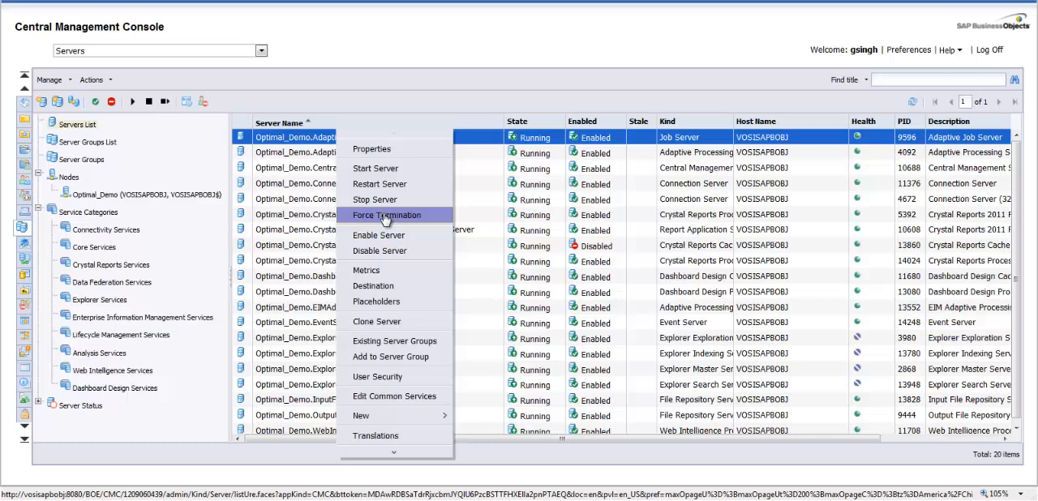
{"action": "left_click", "coordinate": [366, 270]}
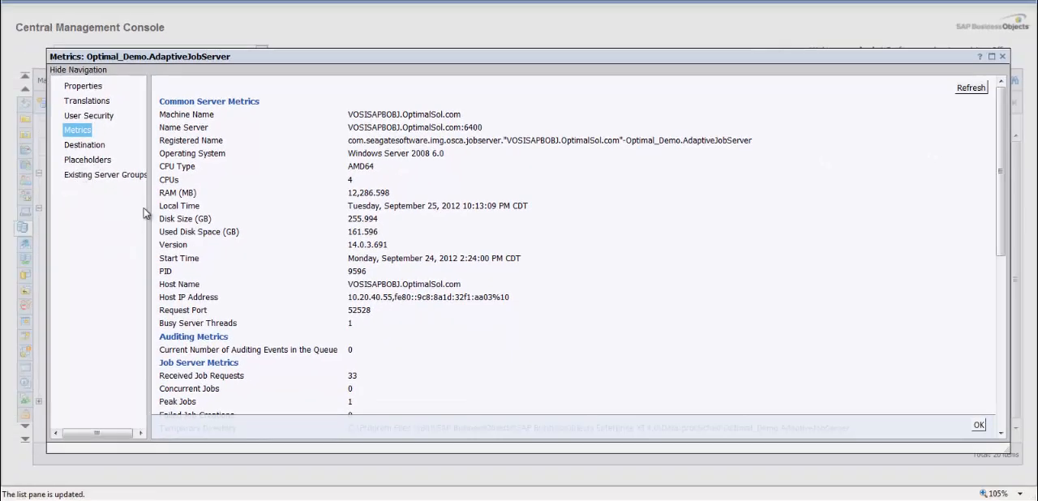
{"action": "left_click", "coordinate": [92, 90]}
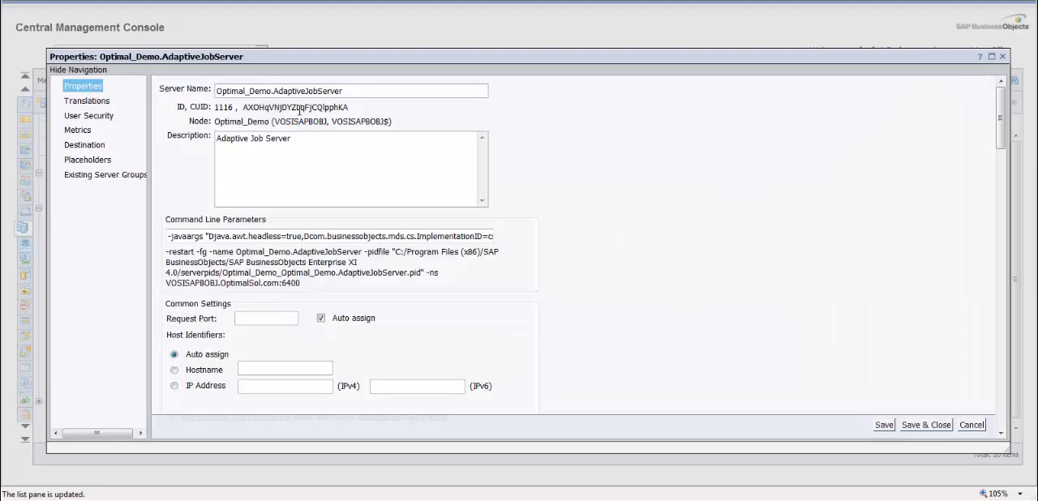
{"action": "left_click", "coordinate": [972, 425]}
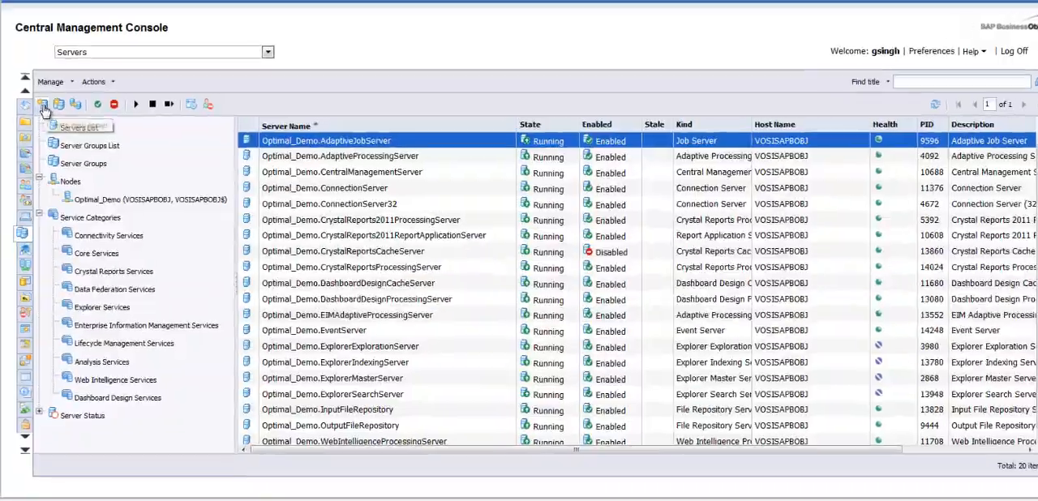
Start creating a new server in the Web Intelligence Services category with the Web Intelligence Scheduling Service
{"action": "left_click", "coordinate": [43, 106]}
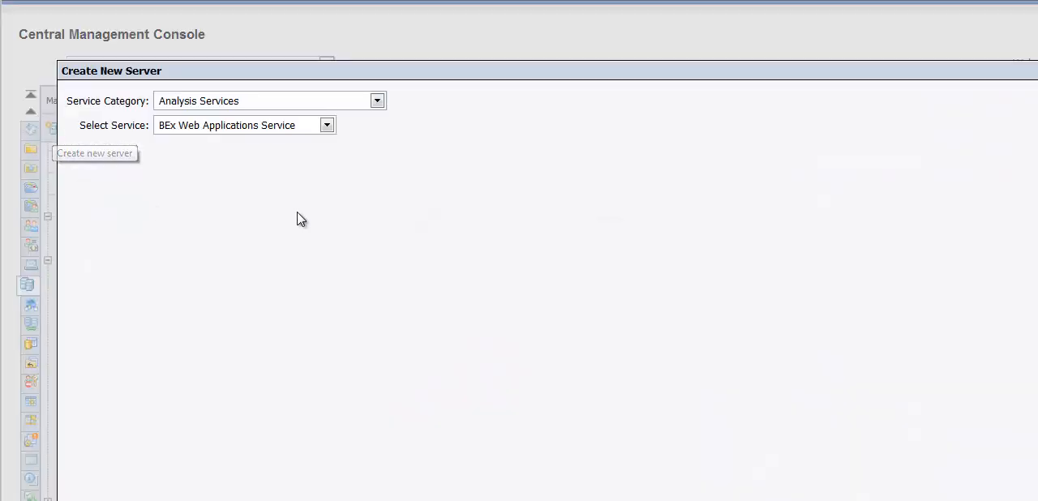
{"action": "left_click", "coordinate": [293, 102]}
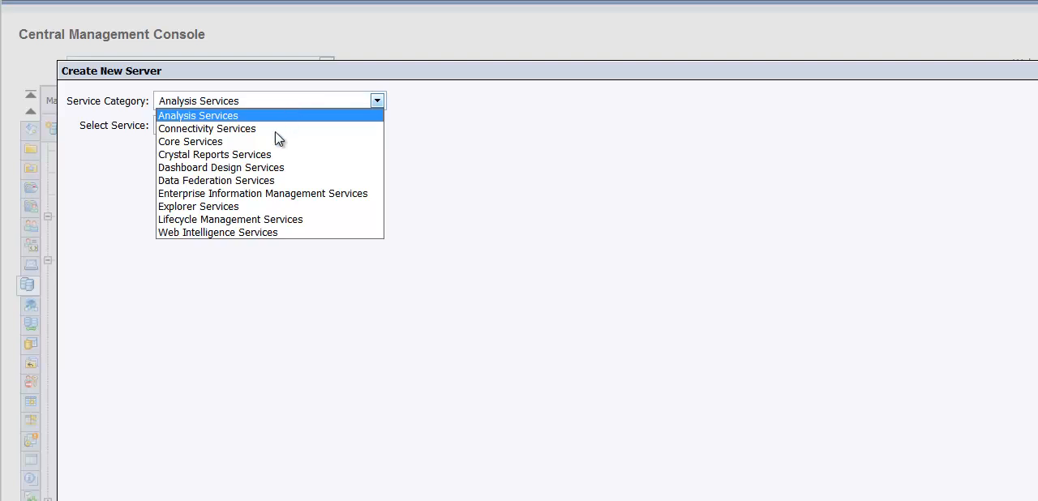
{"action": "left_click", "coordinate": [228, 234]}
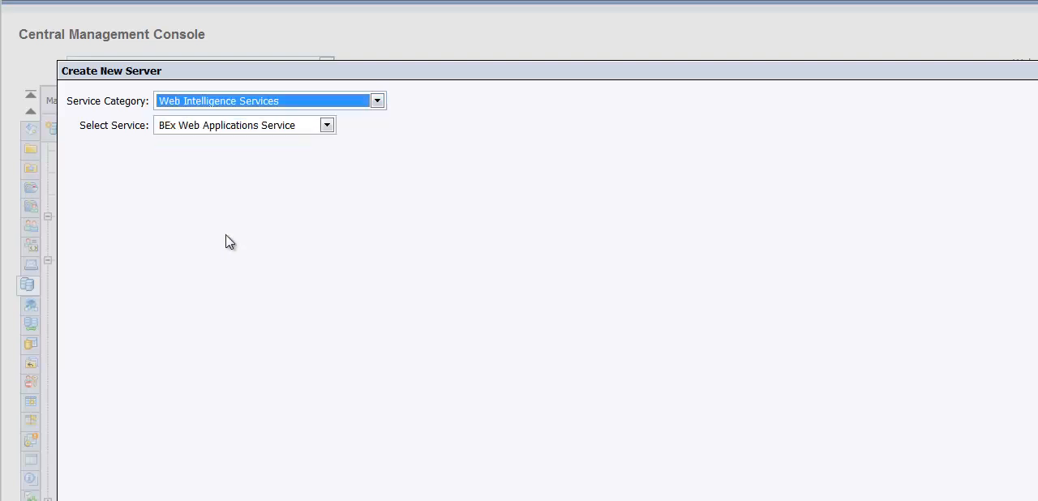
{"action": "left_click", "coordinate": [241, 127]}
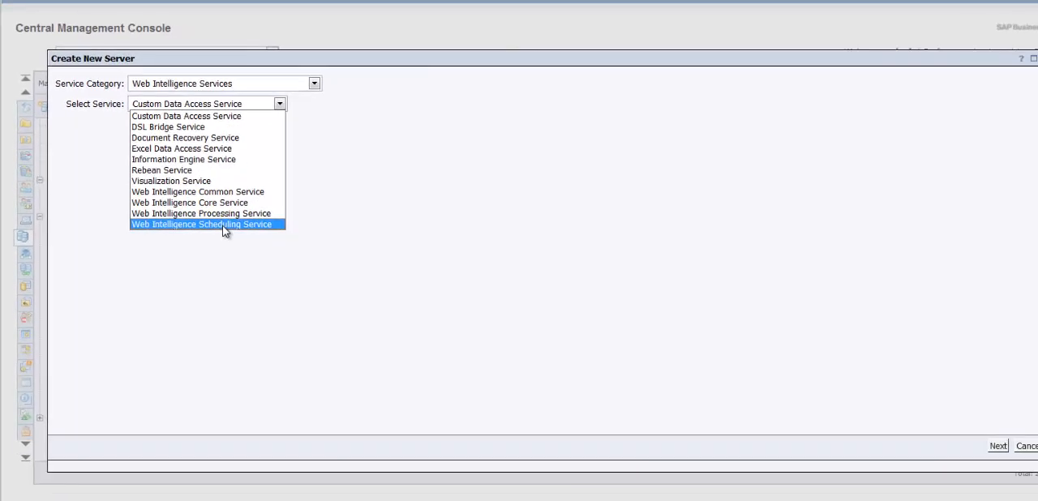
{"action": "left_click", "coordinate": [224, 227]}
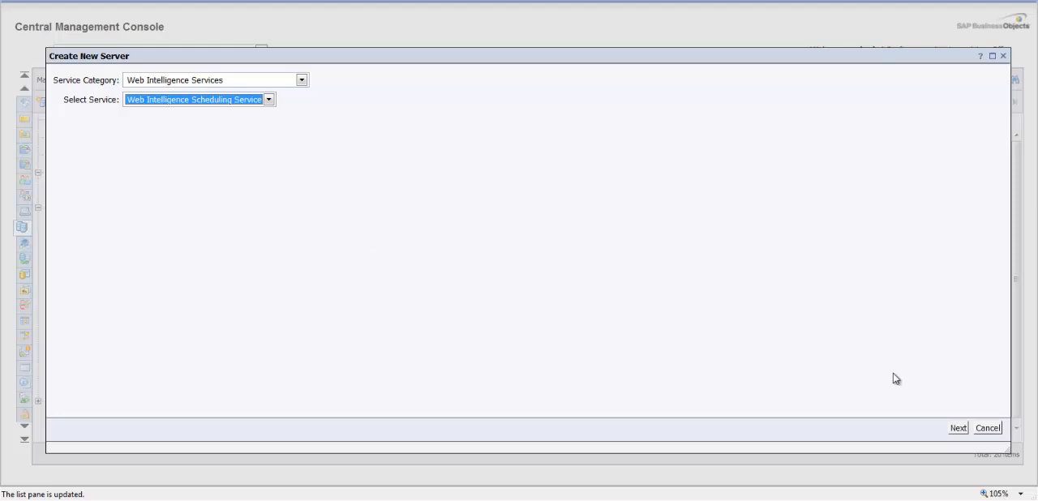
{"action": "left_click", "coordinate": [959, 428]}
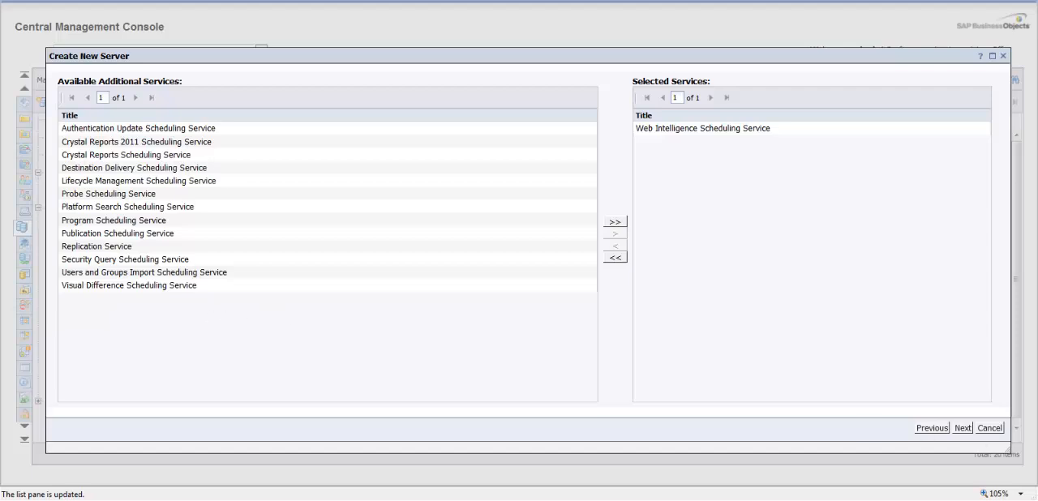
Create the server without additional services on node Optimal_Demo, keeping the name Optimal_Demo.JobServer and an empty description
{"action": "left_click", "coordinate": [962, 428]}
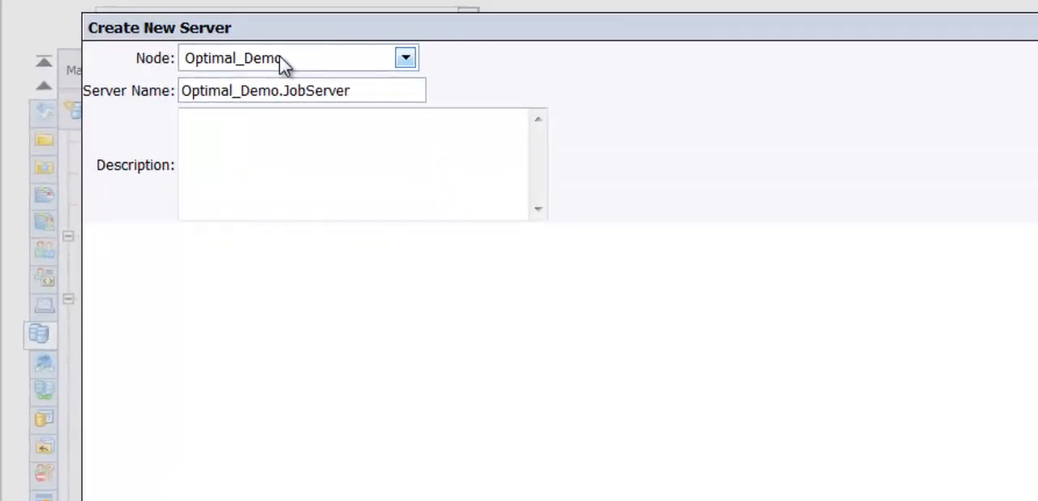
{"action": "left_click", "coordinate": [284, 65]}
{"action": "left_click", "coordinate": [281, 65]}
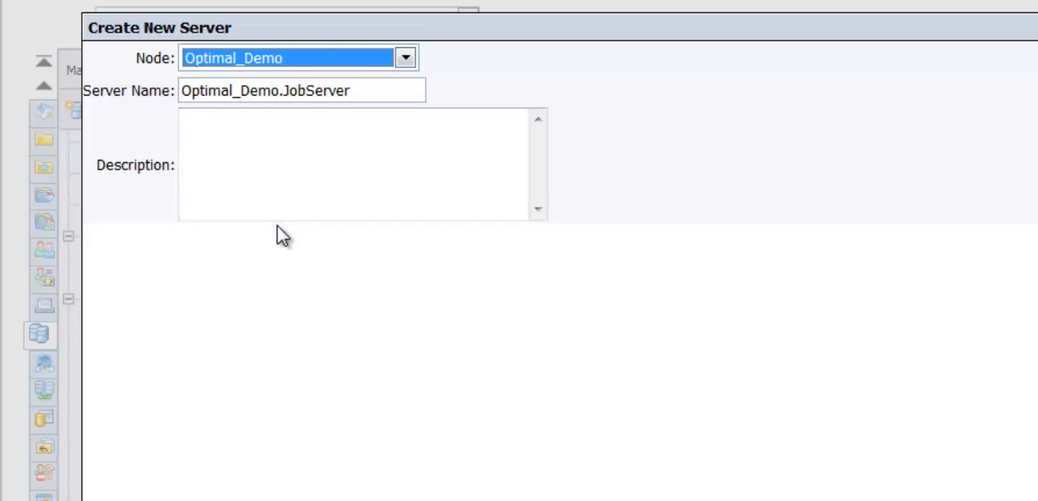
{"action": "left_click", "coordinate": [394, 94]}
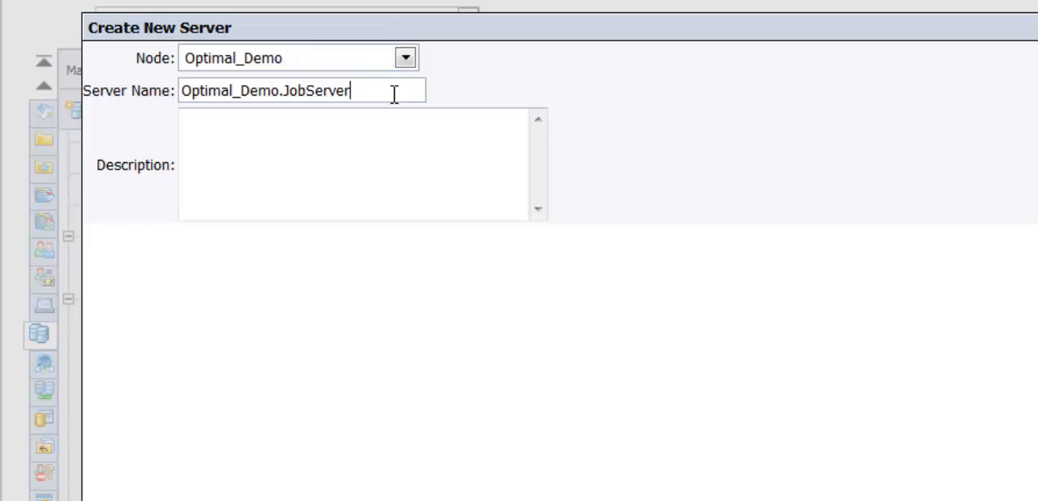
{"action": "left_click", "coordinate": [377, 146]}
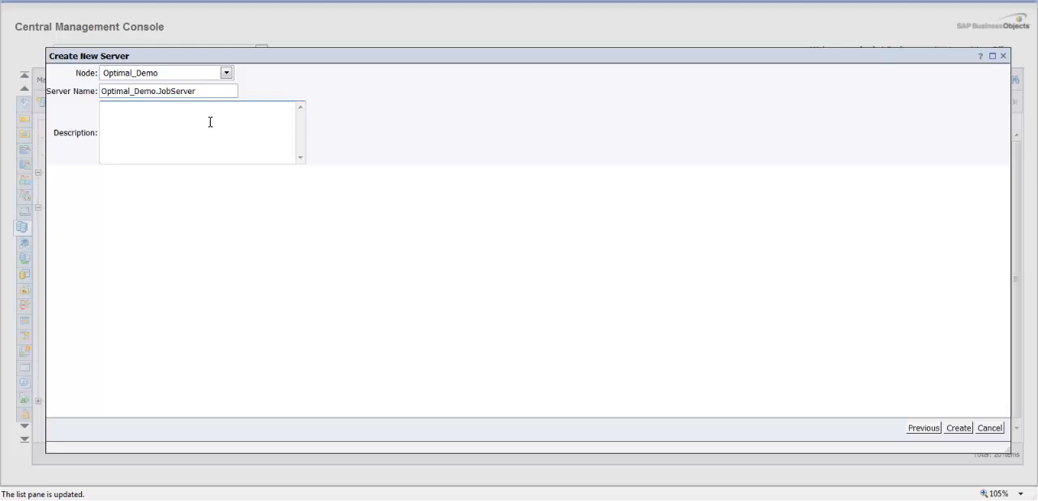
{"action": "left_click", "coordinate": [210, 122]}
{"action": "left_click", "coordinate": [958, 429]}
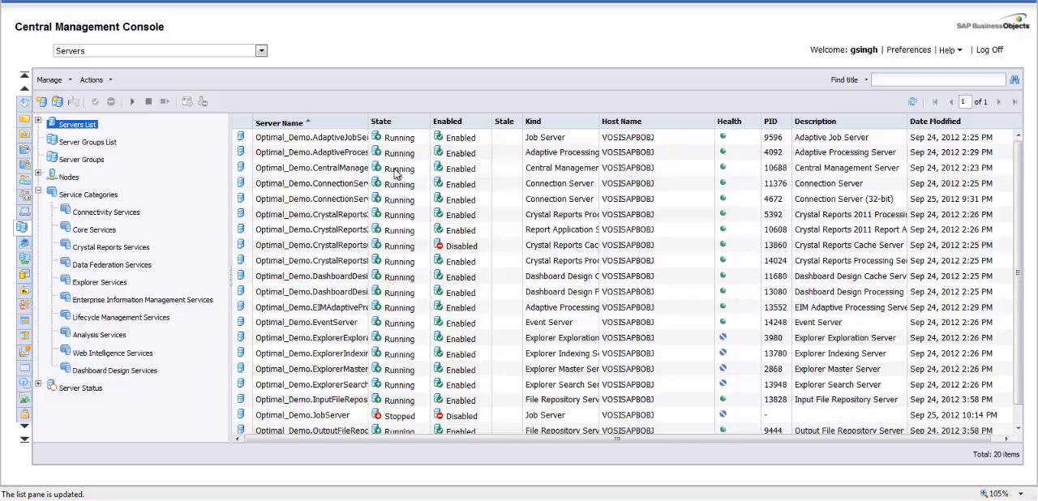
Enable the new Optimal_Demo.JobServer in the servers list and start it
{"action": "left_click_drag", "start_coordinate": [369, 123], "coordinate": [433, 124]}
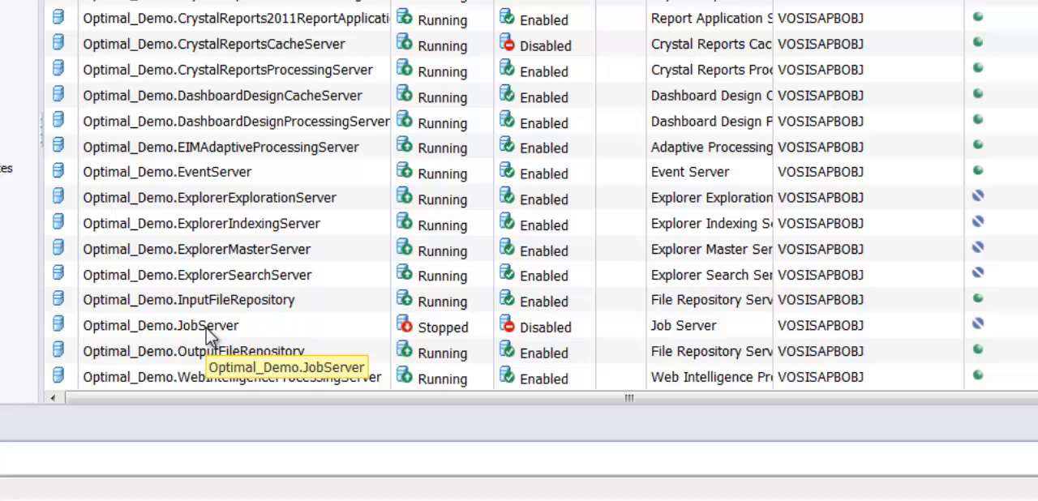
{"action": "left_click", "coordinate": [291, 370]}
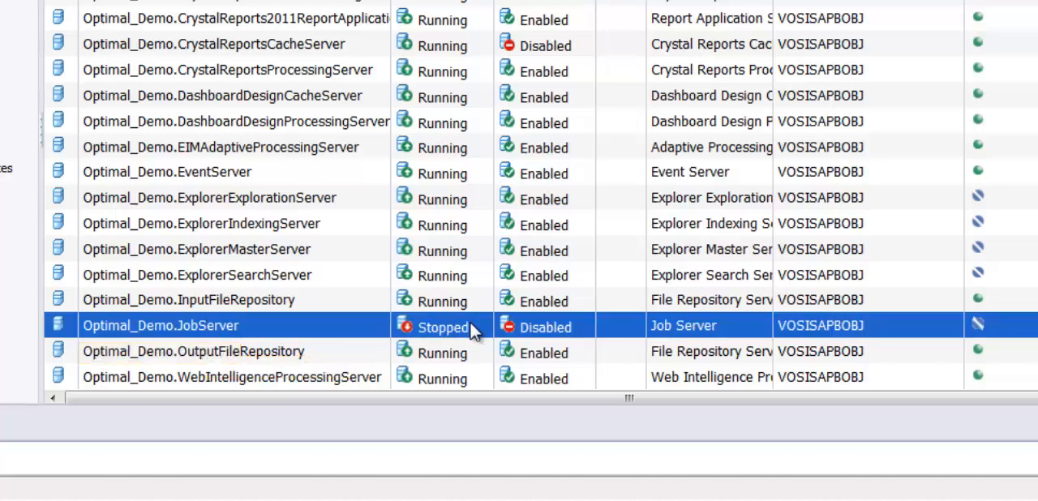
{"action": "right_click", "coordinate": [267, 331]}
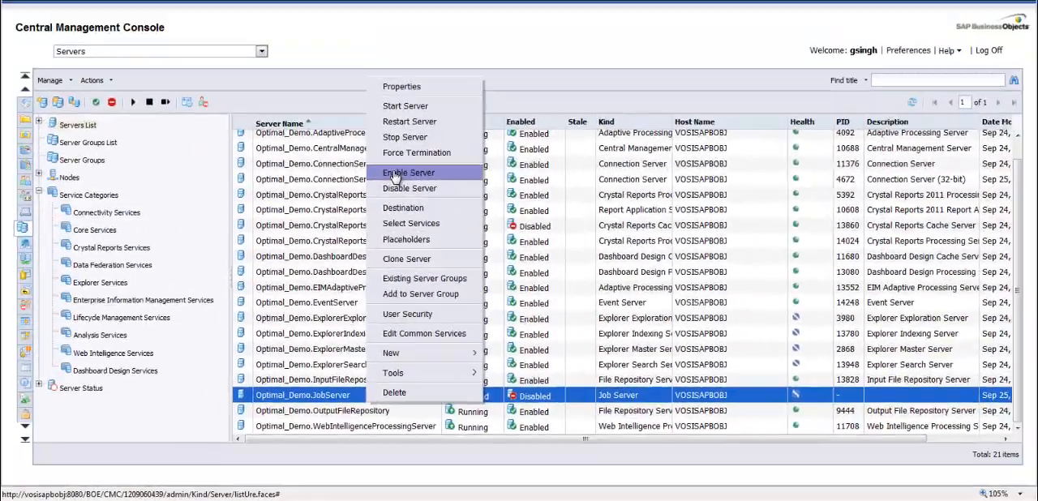
{"action": "left_click", "coordinate": [344, 31]}
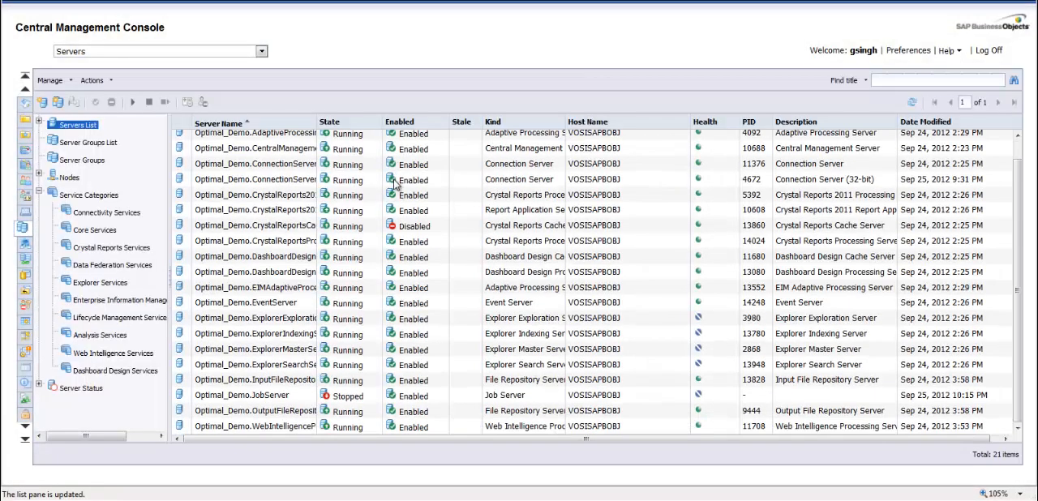
{"action": "right_click", "coordinate": [260, 397]}
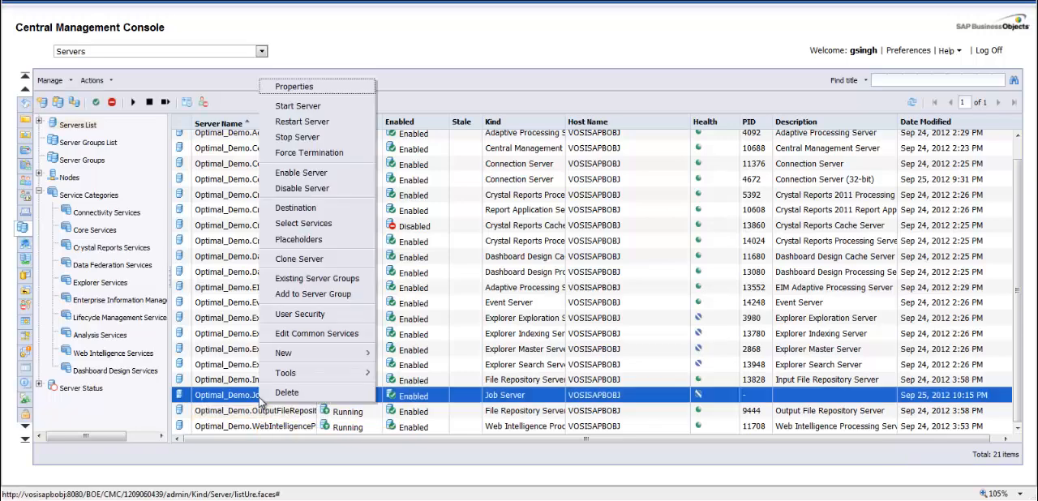
{"action": "left_click", "coordinate": [302, 108]}
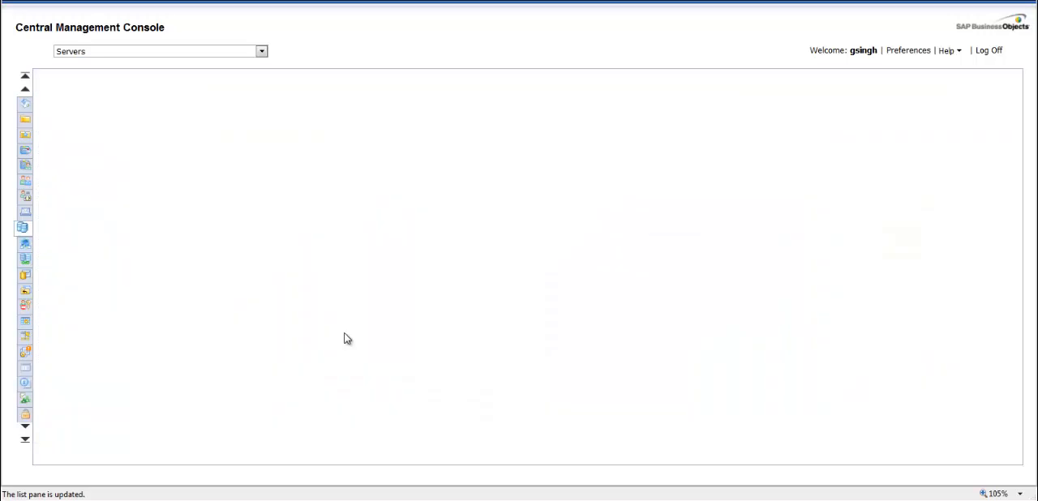